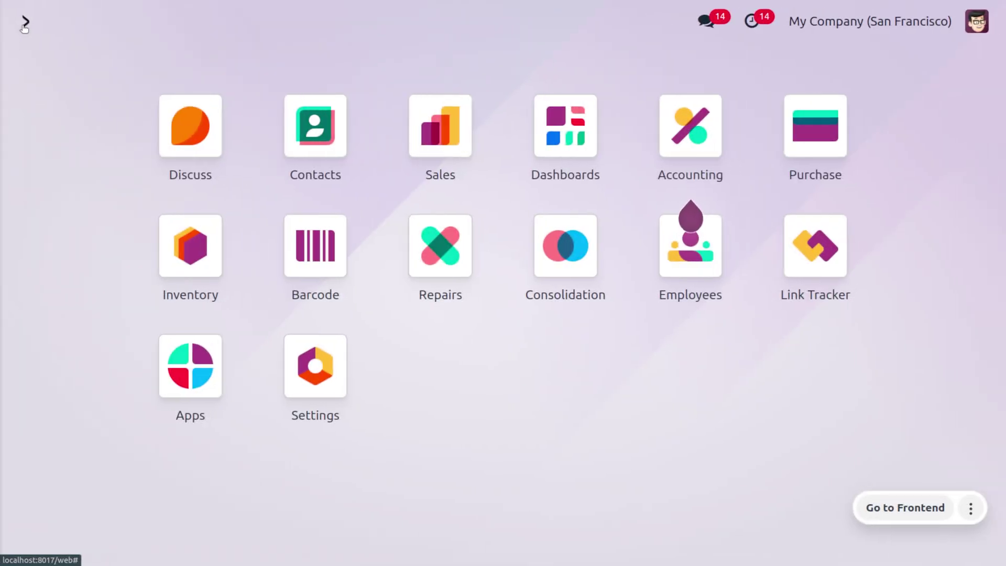
# - Open the Accounting settings and scroll down to the enabled Customer Addresses option under Customer Invoices
pyautogui.write('acc')
pyautogui.press('Return')
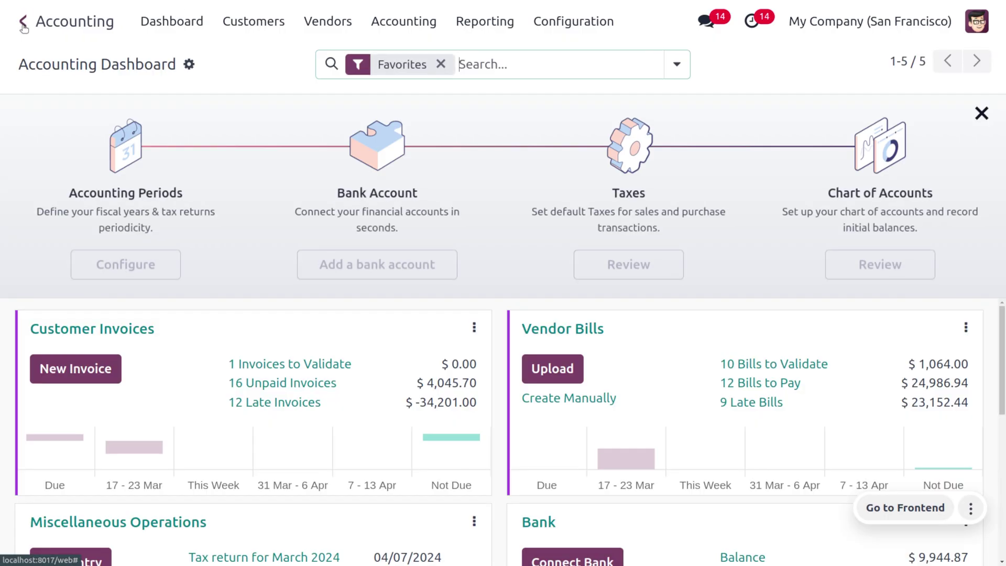
pyautogui.click(581, 21)
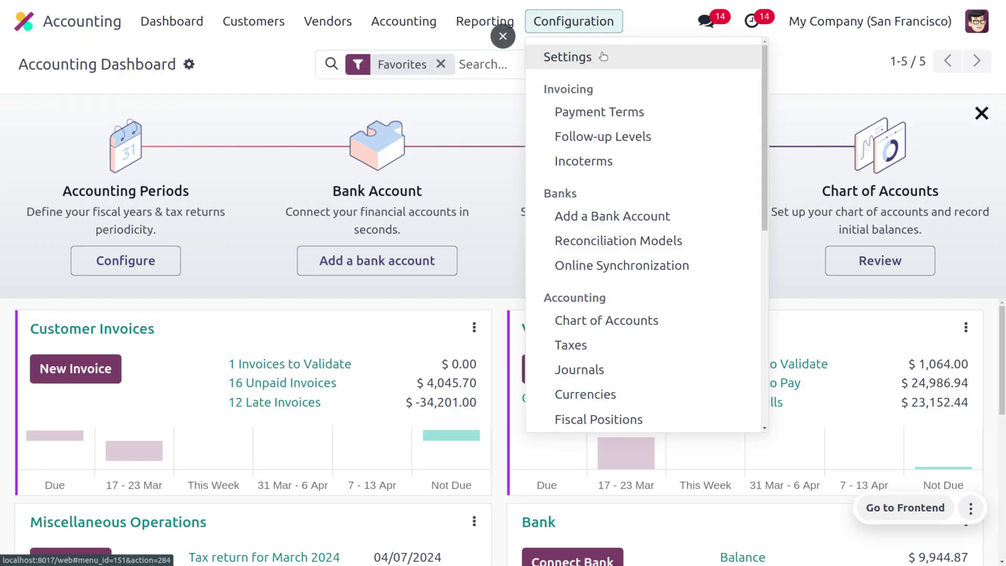
pyautogui.click(601, 55)
pyautogui.scroll(-10, 492, 347)
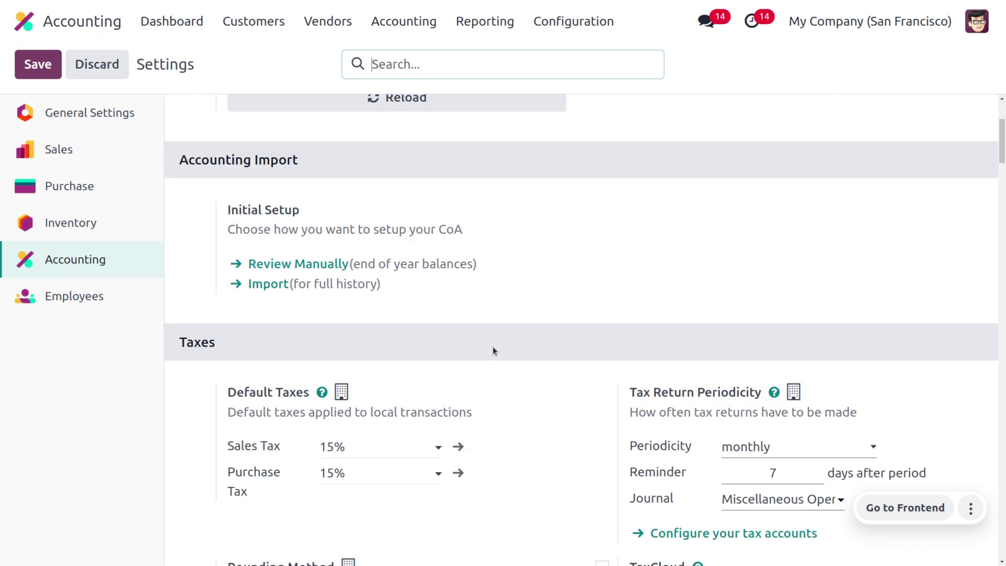
pyautogui.scroll(-10, 493, 349)
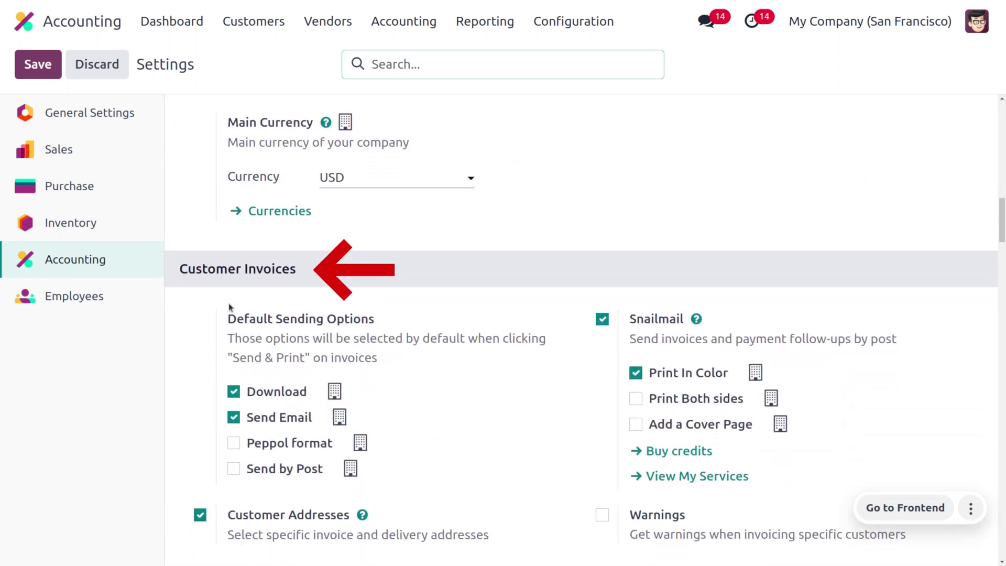
pyautogui.scroll(-3, 374, 315)
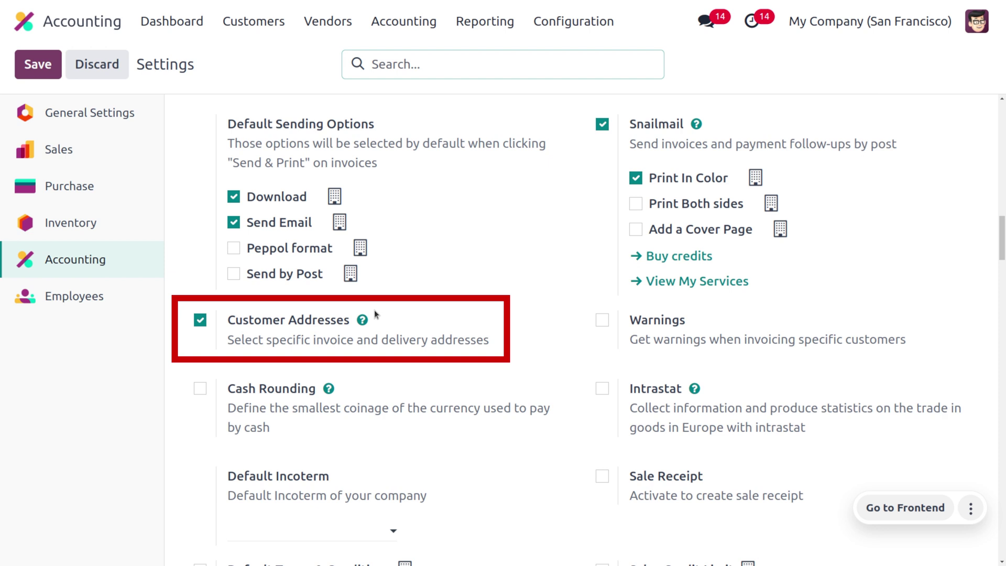
# - Open the Deco Addict customer and view its contacts, including the Decco Invoice and Deco Delivery addresses
pyautogui.click(272, 22)
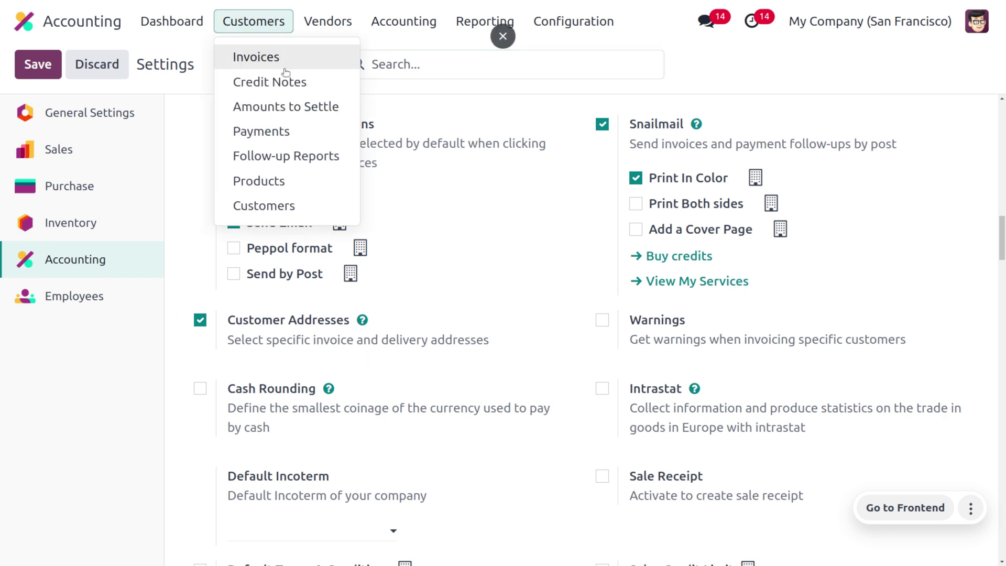
pyautogui.click(297, 206)
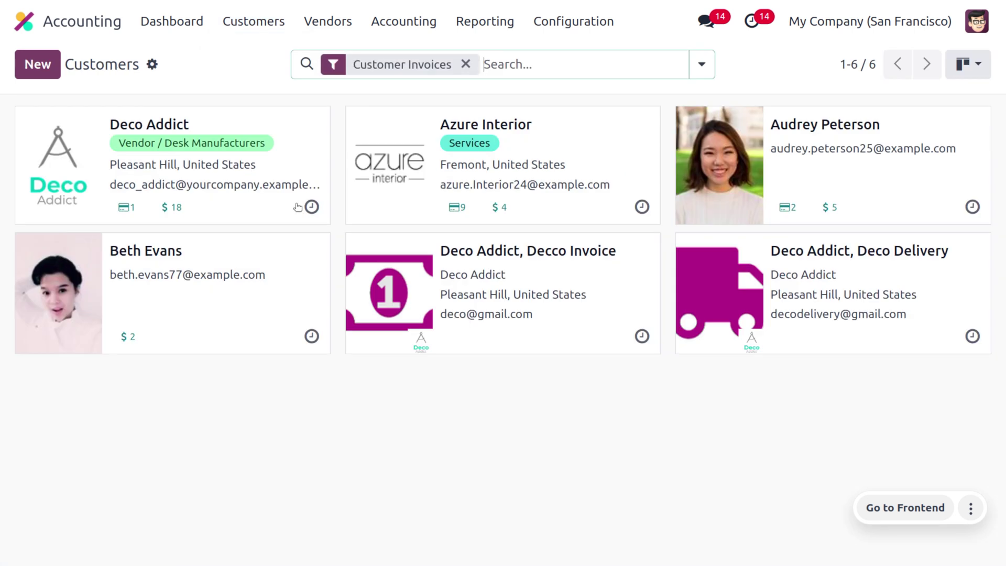
pyautogui.click(199, 131)
pyautogui.scroll(-2, 274, 281)
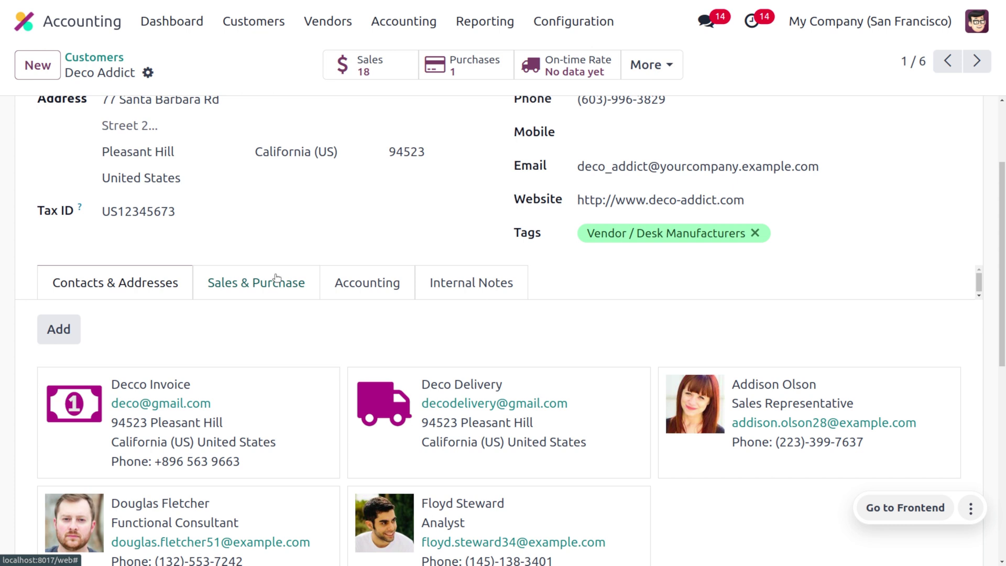
pyautogui.click(68, 340)
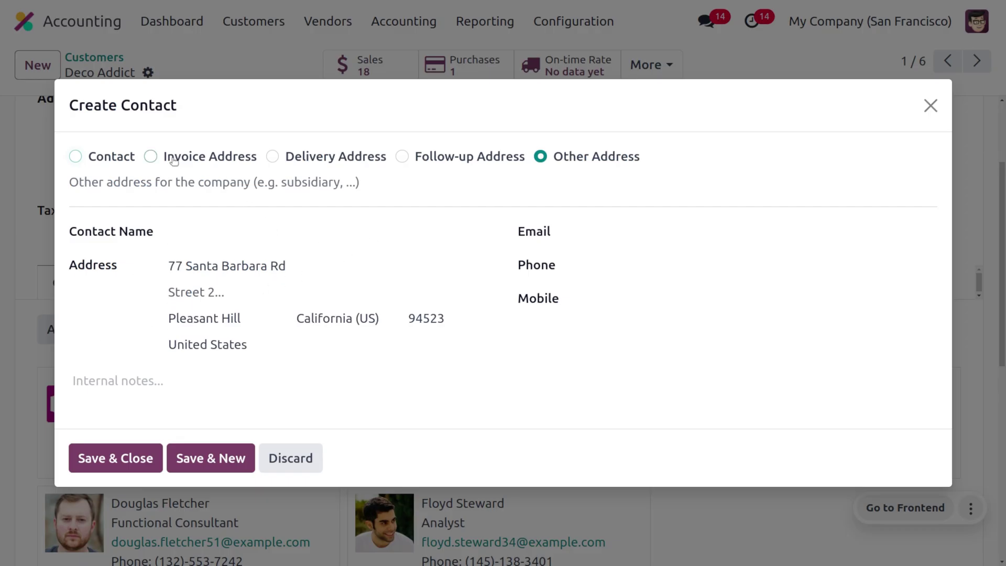
pyautogui.moveTo(167, 161)
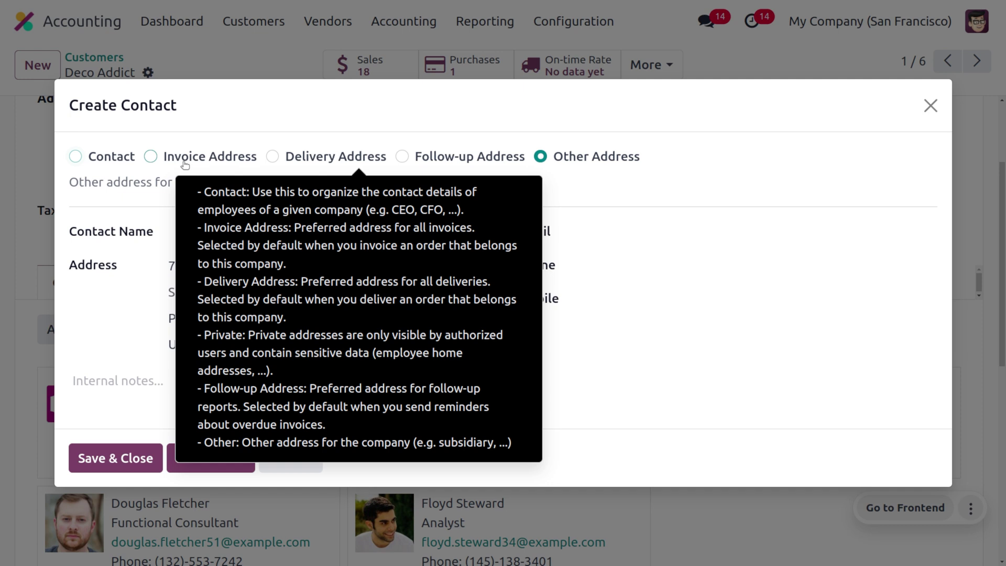
pyautogui.click(151, 157)
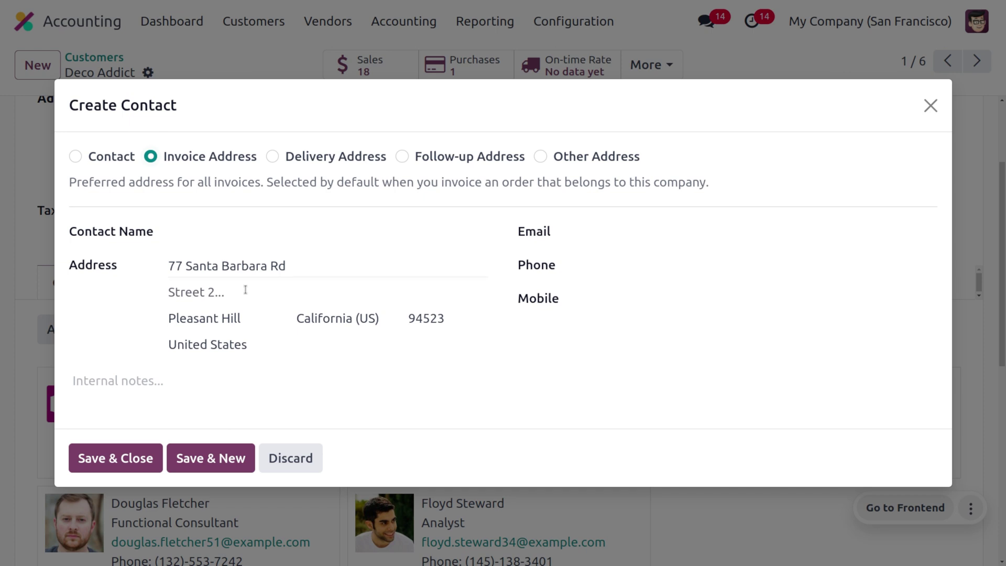
pyautogui.moveTo(280, 156)
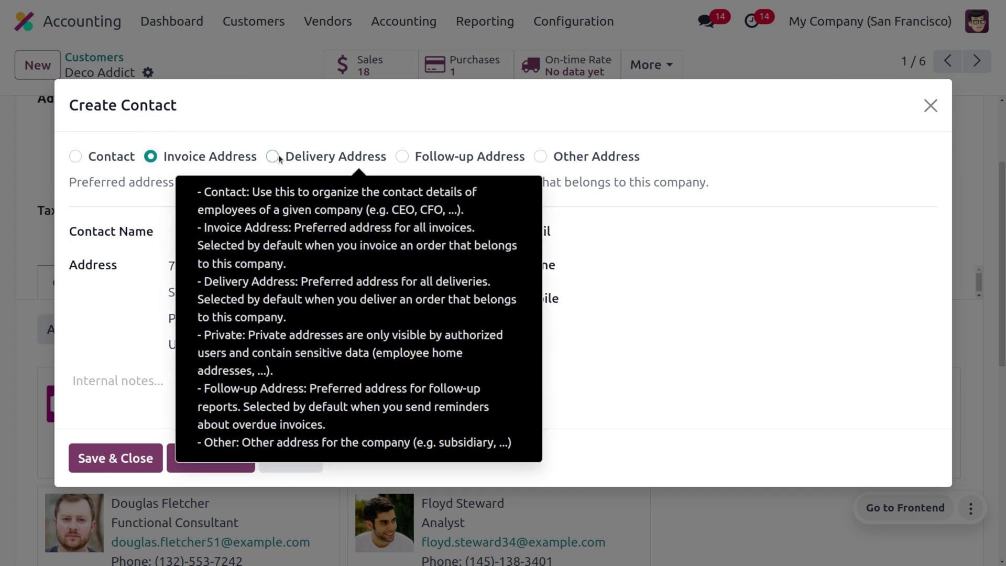
pyautogui.click(278, 155)
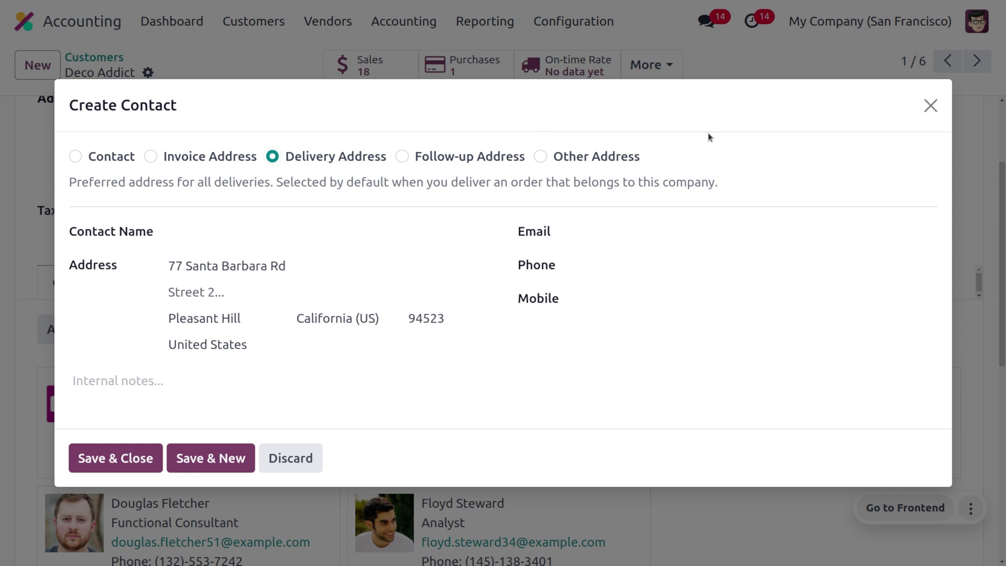
pyautogui.click(930, 108)
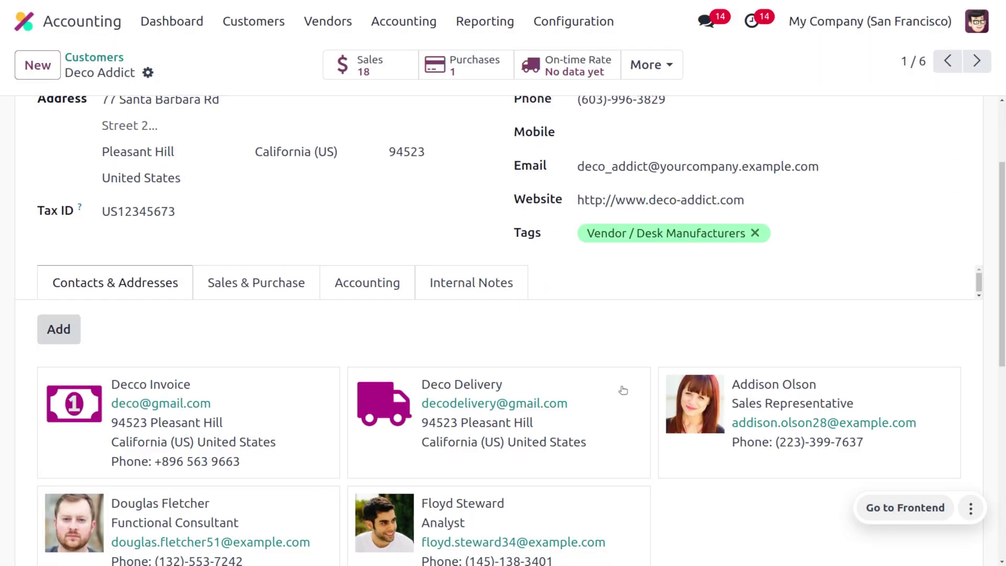
# - Review the Deco Addict form, then go back to the Odoo apps home screen
pyautogui.scroll(-2, 578, 423)
pyautogui.scroll(5, 578, 423)
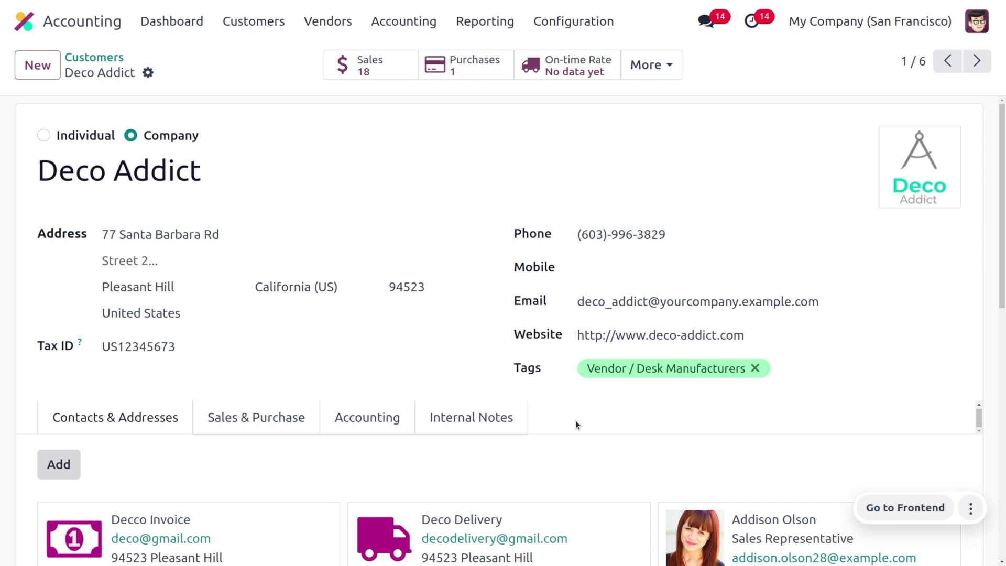
pyautogui.scroll(-4, 576, 423)
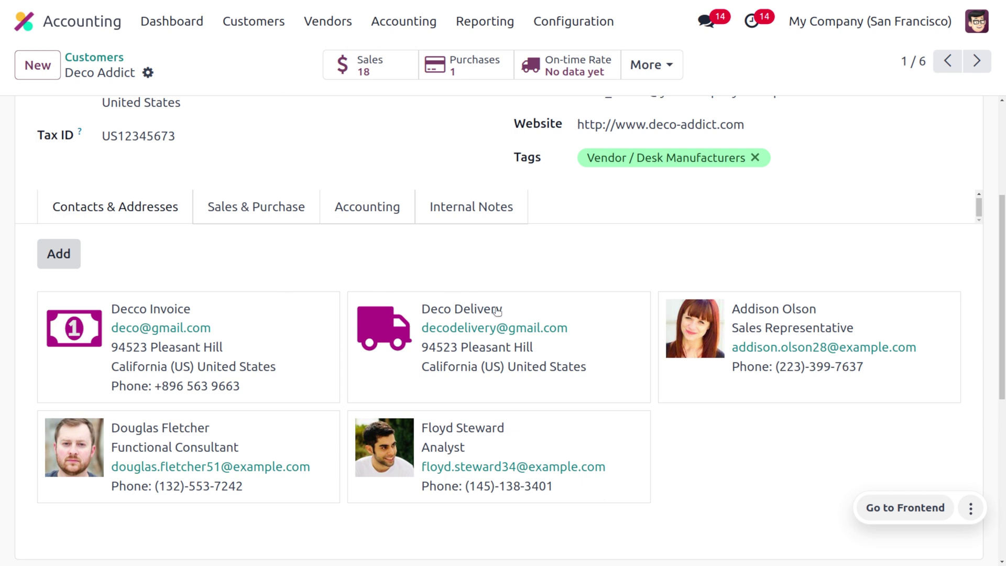
pyautogui.scroll(4, 508, 336)
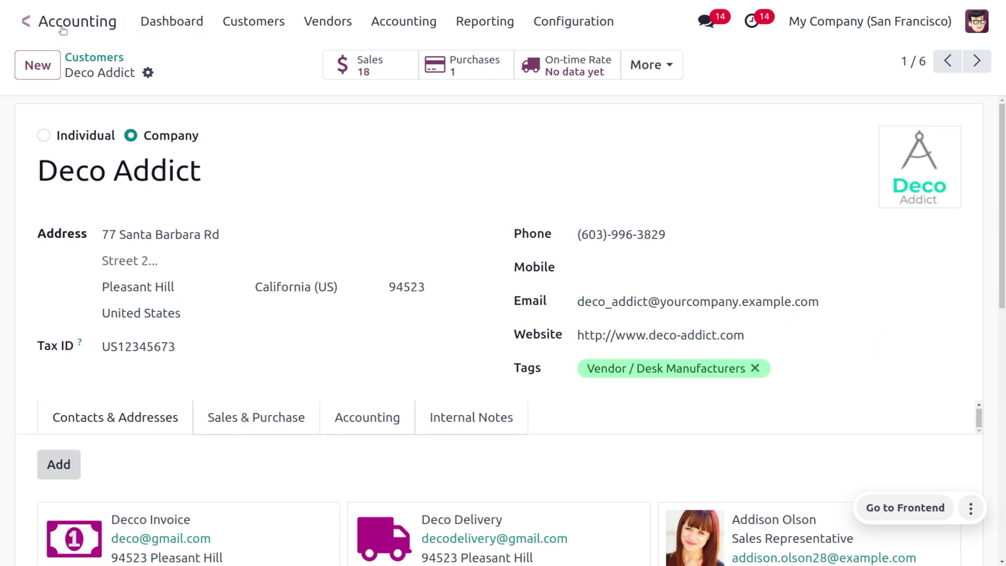
pyautogui.click(42, 35)
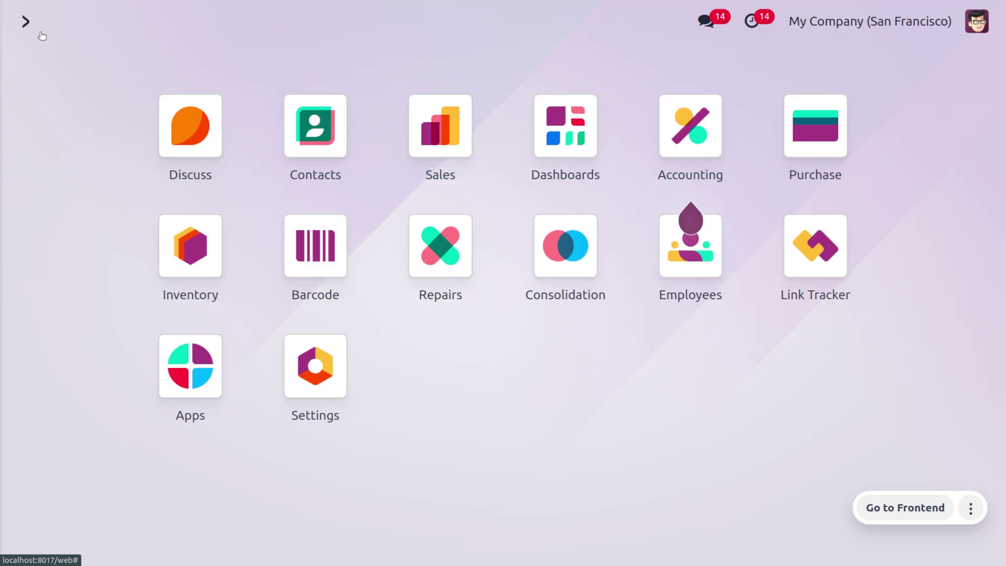
# - Create a new Sales quotation with Deco Addict as the customer, auto-filling Decco Invoice and Deco Delivery
pyautogui.write('sa')
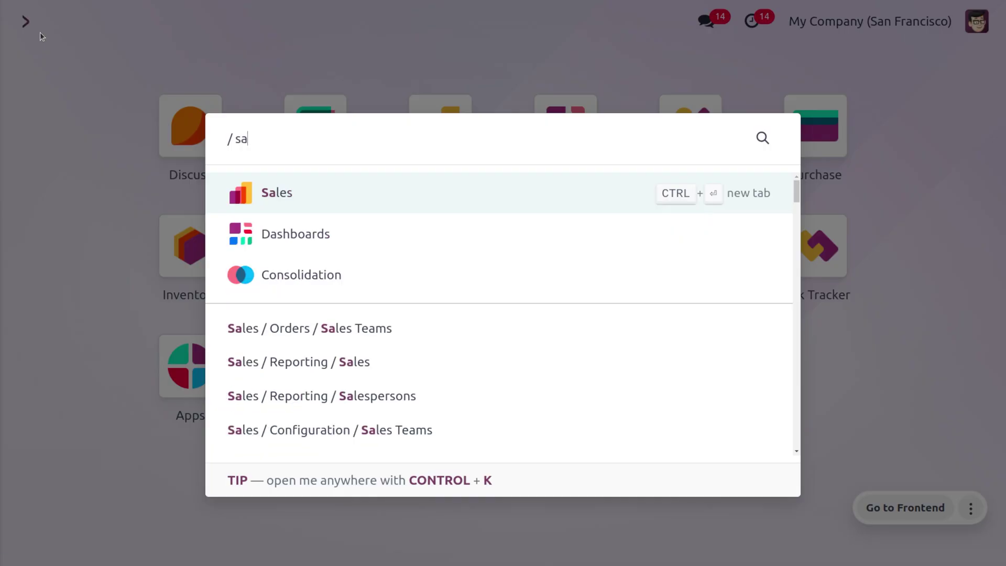
pyautogui.press('Return')
pyautogui.click(30, 76)
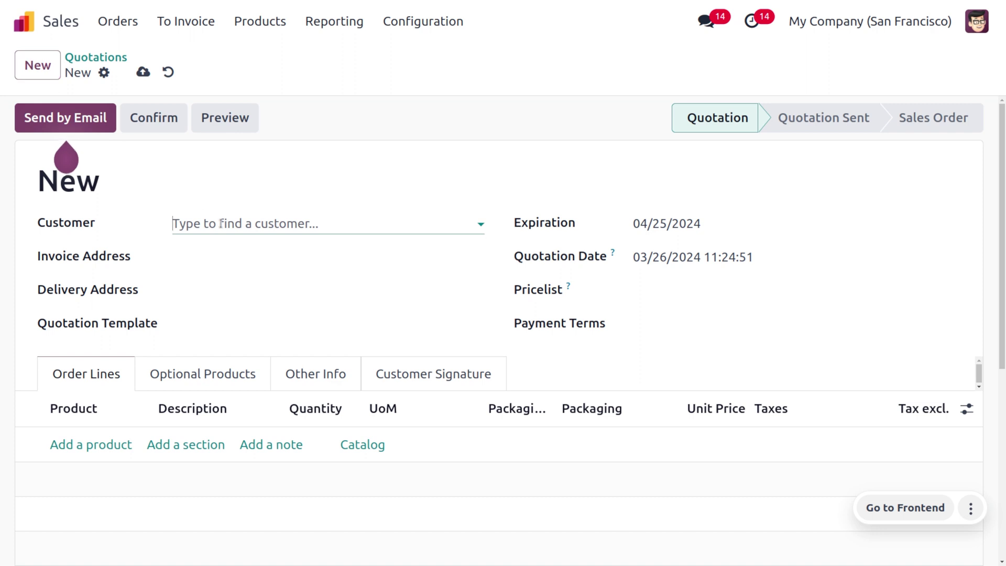
pyautogui.click(246, 224)
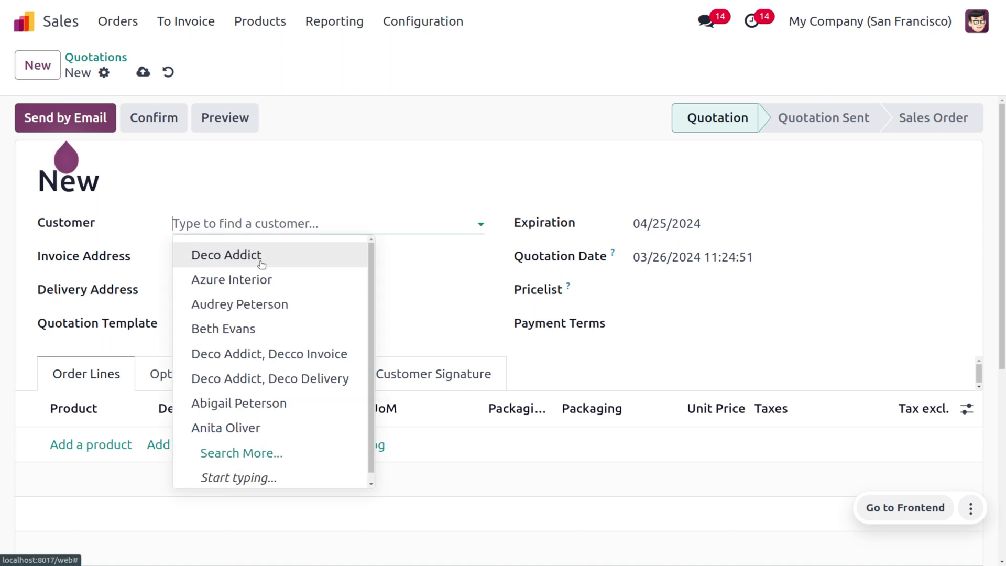
pyautogui.click(261, 264)
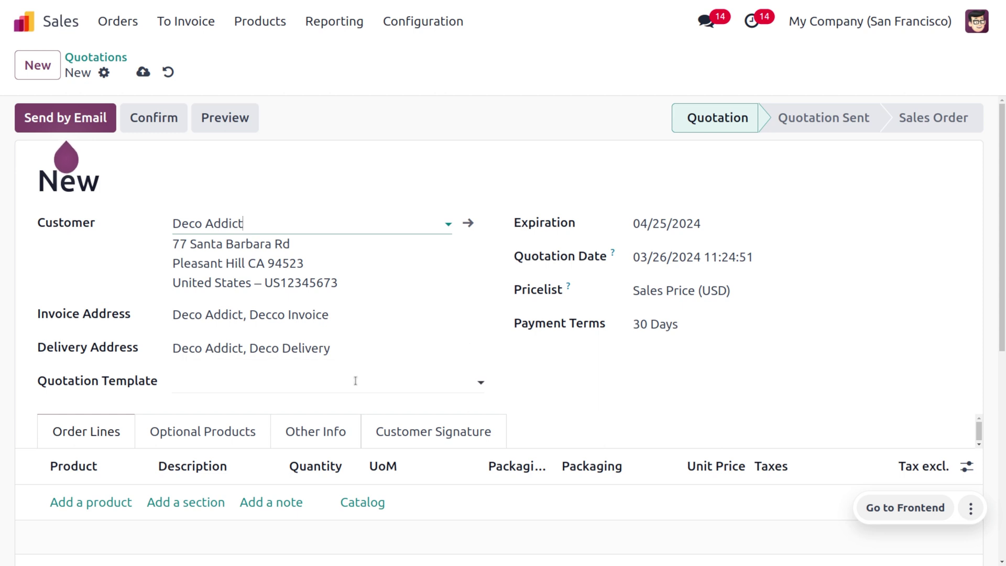
pyautogui.scroll(-3, 236, 373)
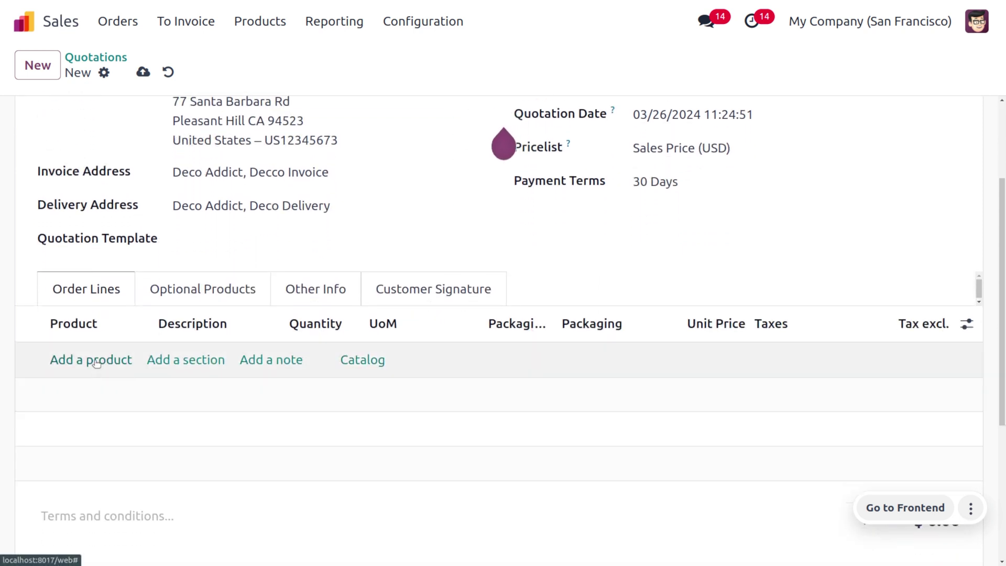
# - Add a [FURN_6666] Acoustic Bloc Screens line at 795.00, save quotation S00060 and confirm it
pyautogui.click(95, 368)
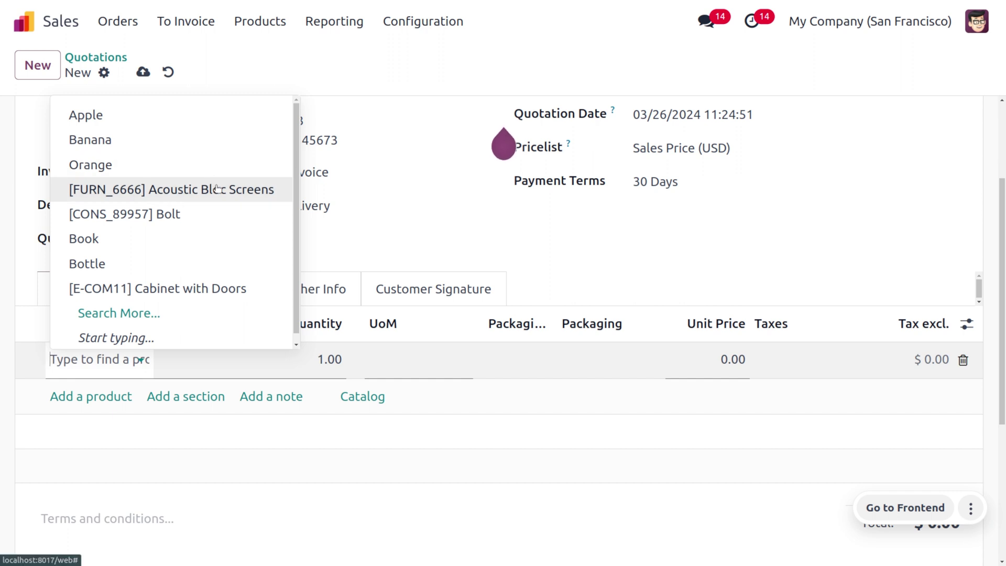
pyautogui.click(218, 189)
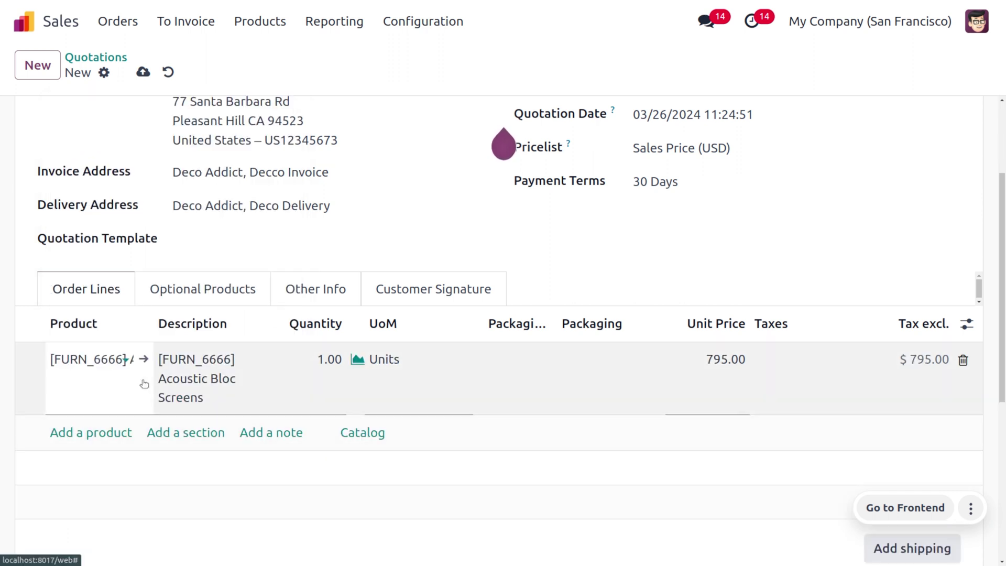
pyautogui.click(143, 72)
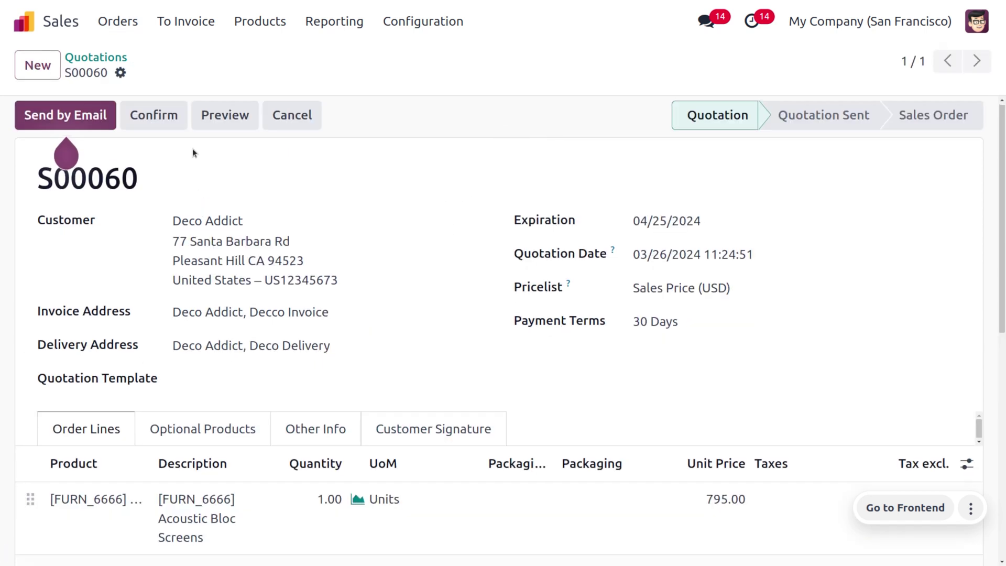
pyautogui.click(162, 114)
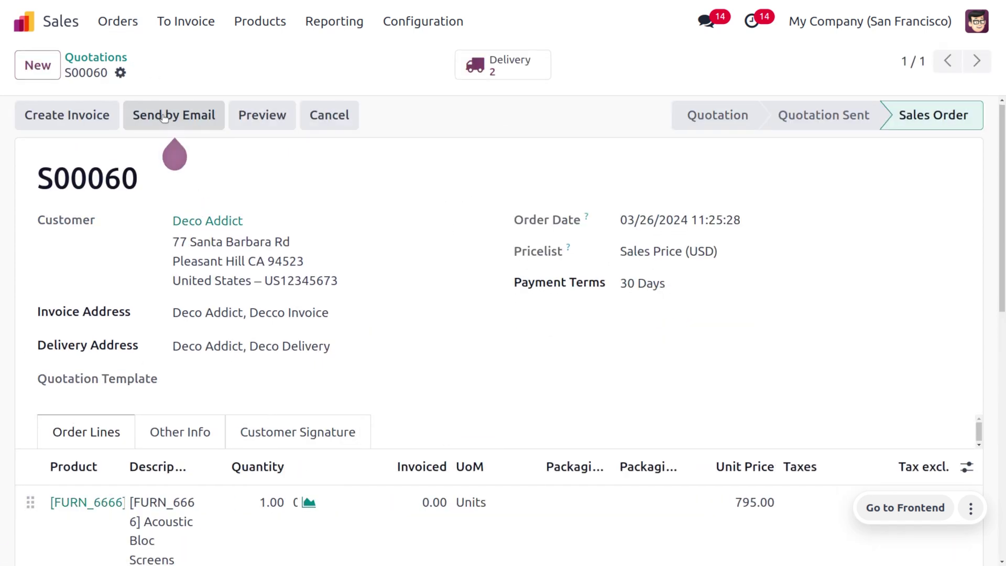